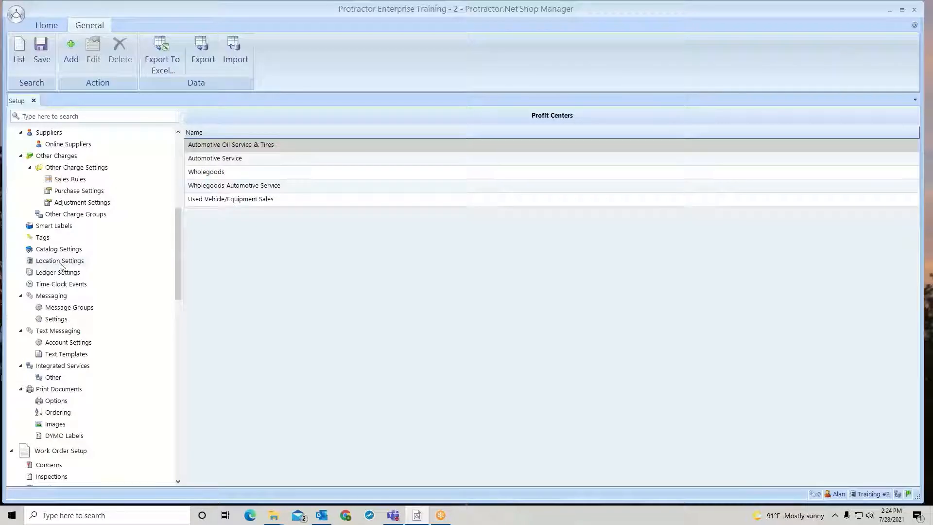
Open the General Ledger location settings and set the past transaction date warning to 90 days
left_click(61, 263)
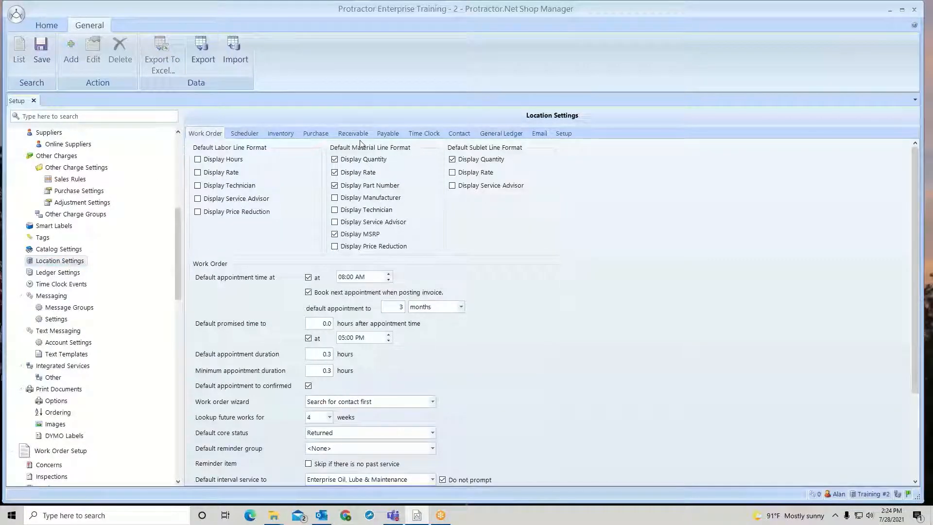
left_click(508, 134)
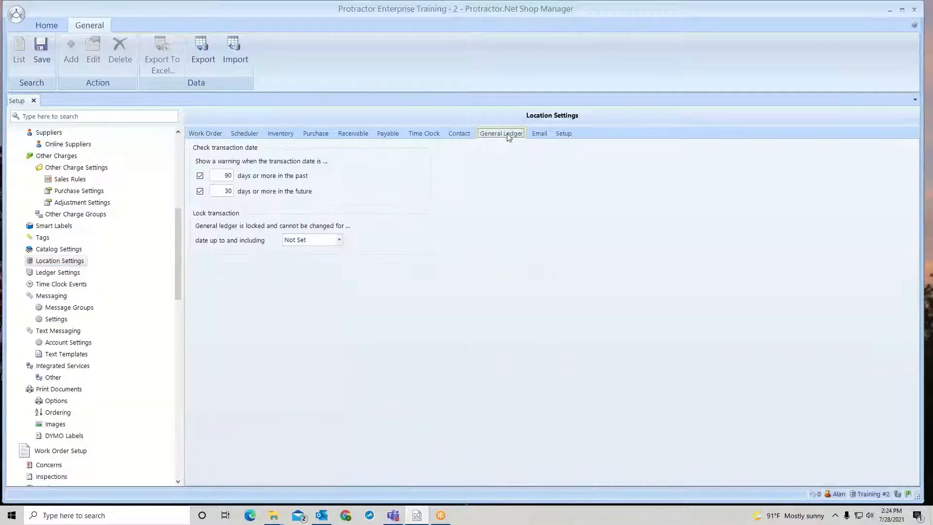
double_click(226, 176)
type("25")
key("BackSpace")
key("BackSpace")
type("90")
Switch the past and future transaction date warnings off and back on
left_click(200, 176)
left_click(200, 192)
left_click(202, 192)
left_click(200, 178)
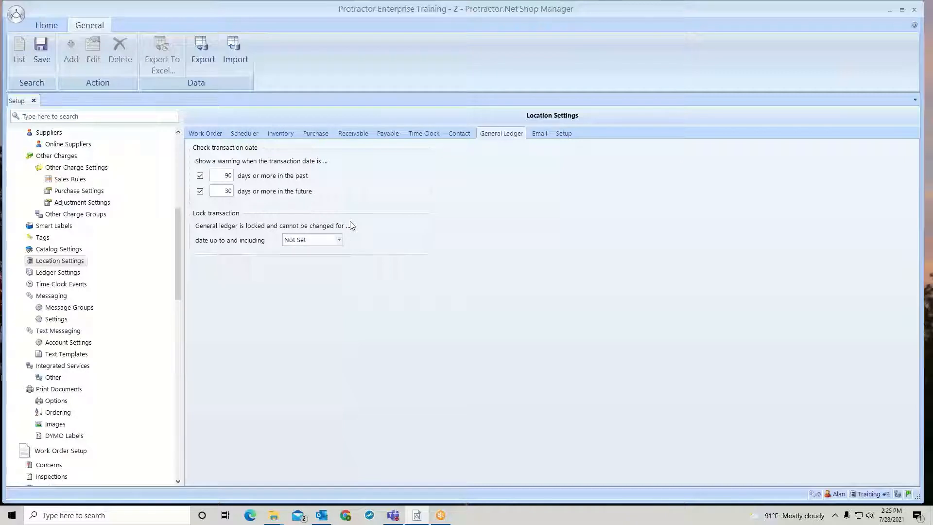
Set the general ledger lock date to 2021-06-30
left_click(339, 240)
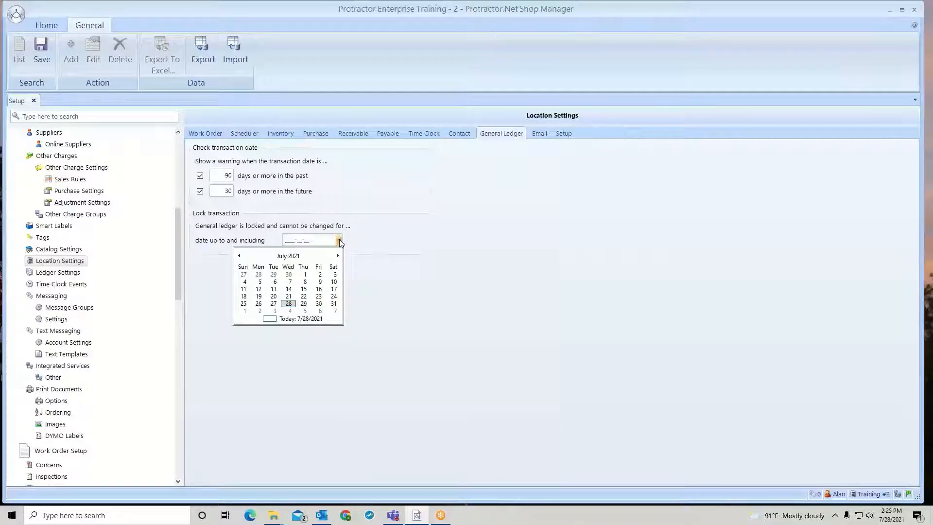
left_click(291, 275)
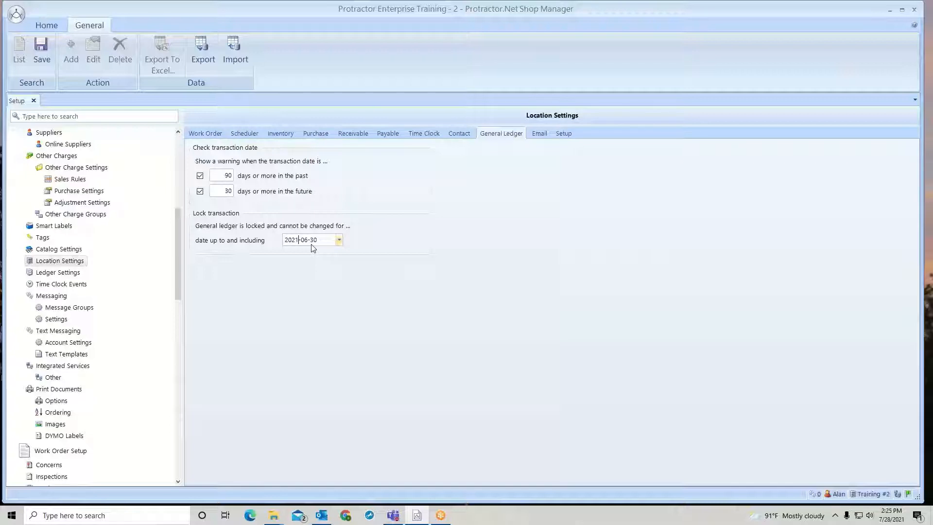
left_click(340, 239)
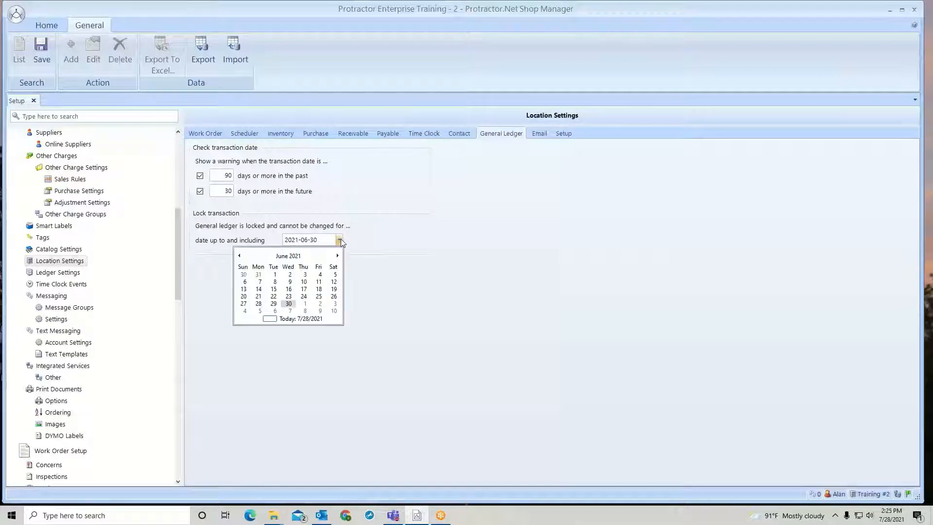
left_click(363, 242)
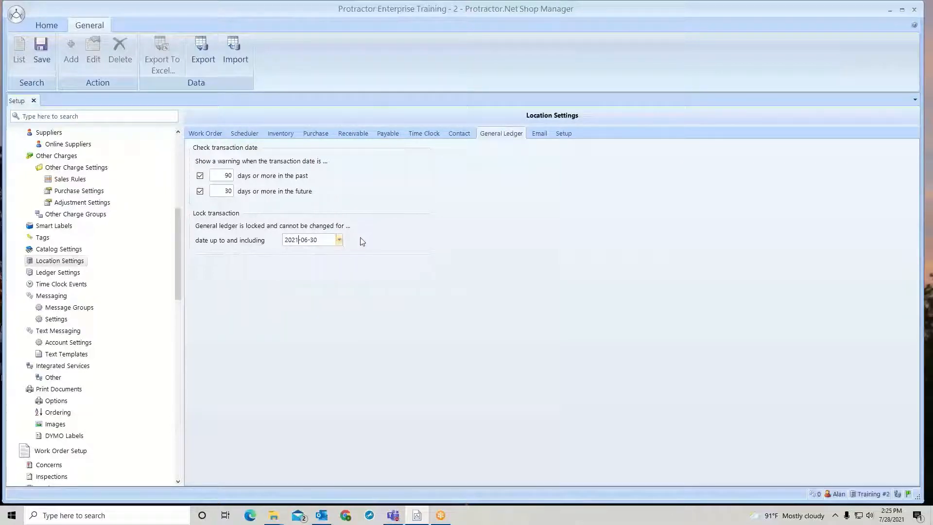
Clear the general ledger lock date and save the location settings
left_click_drag(328, 240, 280, 243)
key("Delete")
left_click(42, 51)
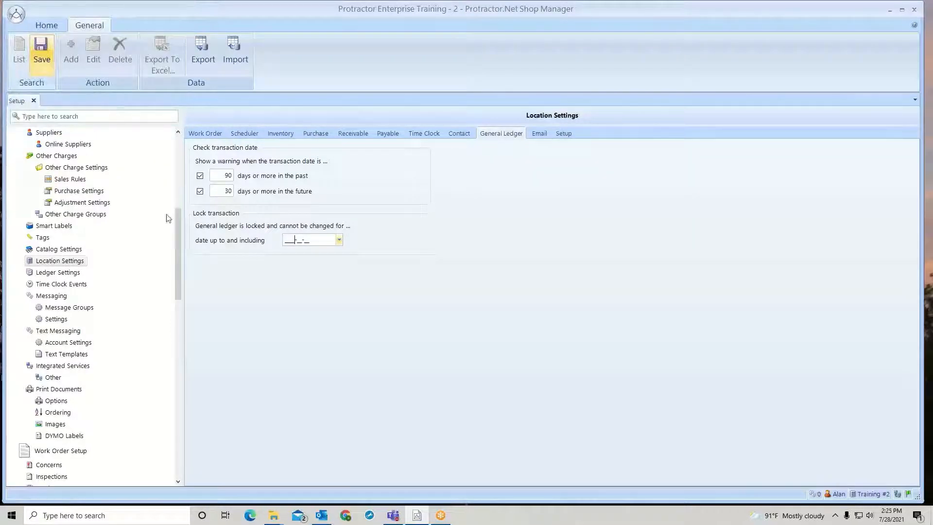
left_click(519, 304)
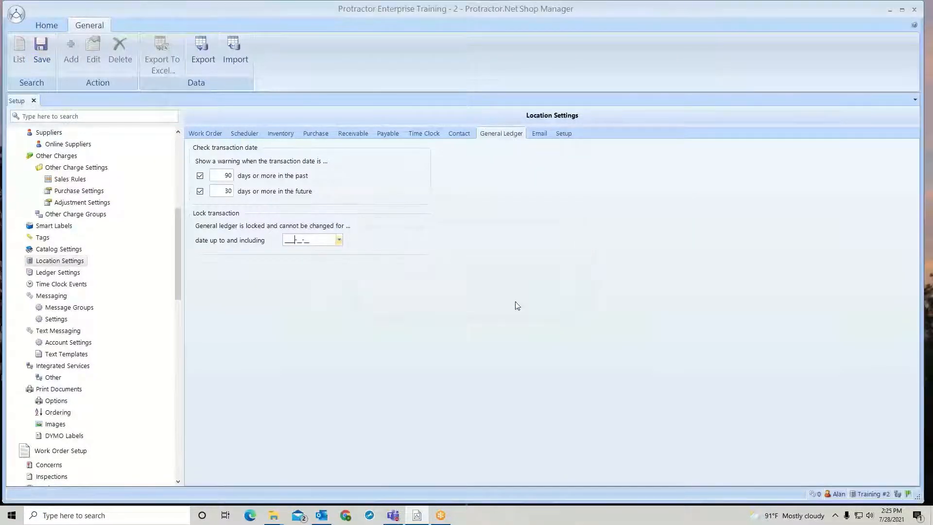
Open the Ledger Settings and view the ledger accounts available for the Received Item asset without changing the mapping
left_click(49, 275)
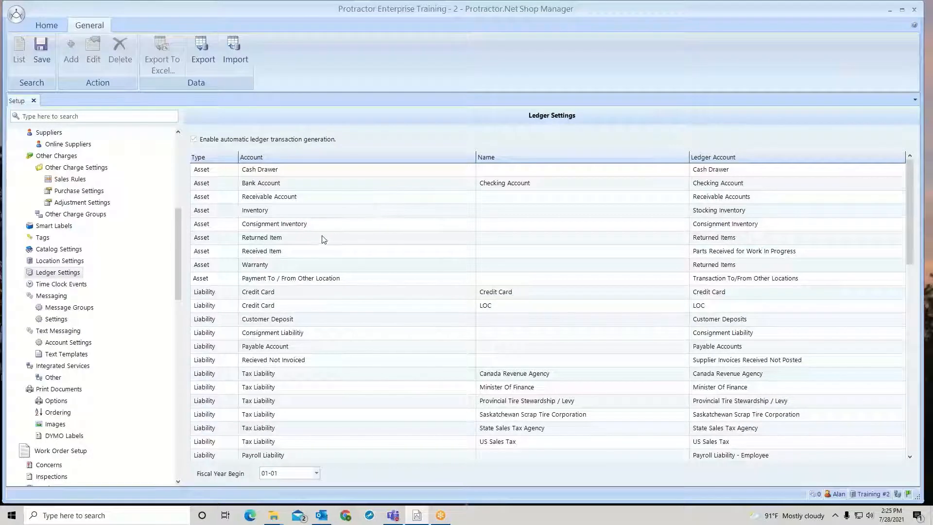
left_click(315, 255)
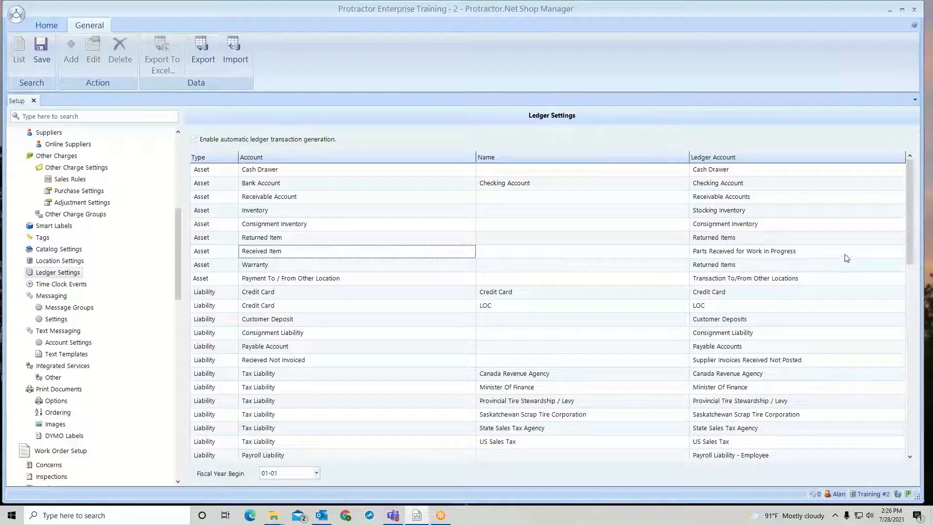
left_click(870, 253)
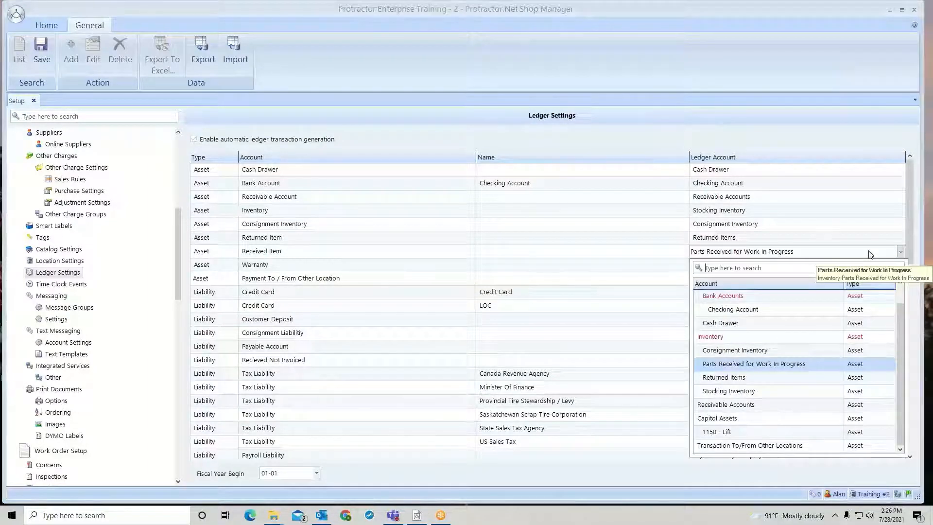
left_click(544, 133)
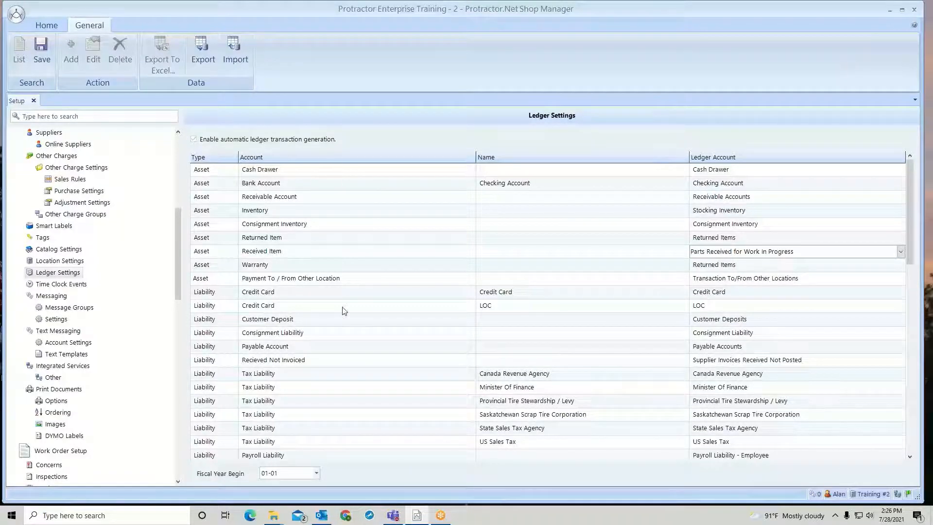
Check the fiscal year start date without changing it and save the ledger settings
left_click(316, 473)
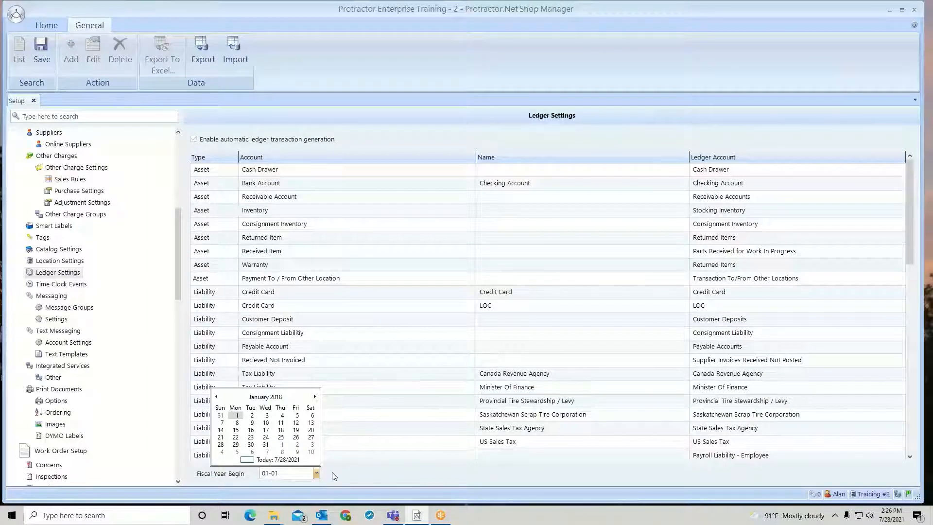
left_click(332, 472)
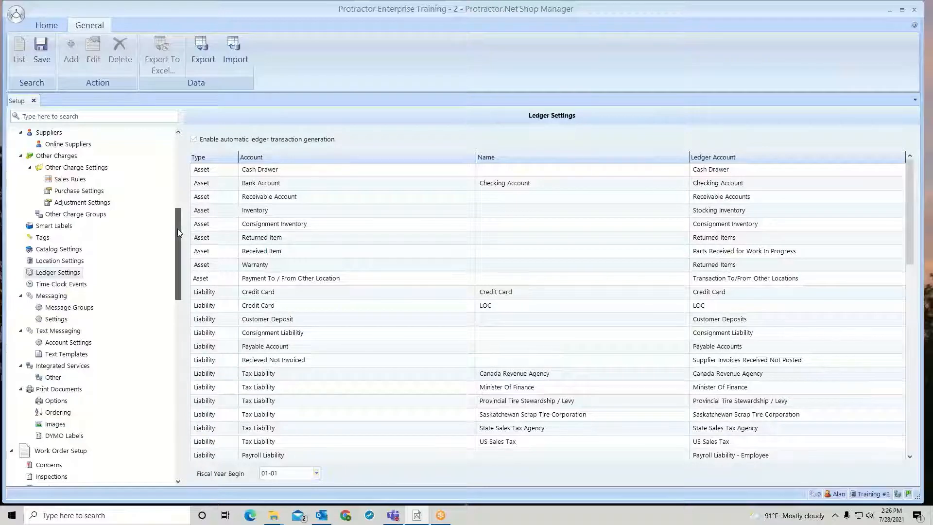
left_click(42, 50)
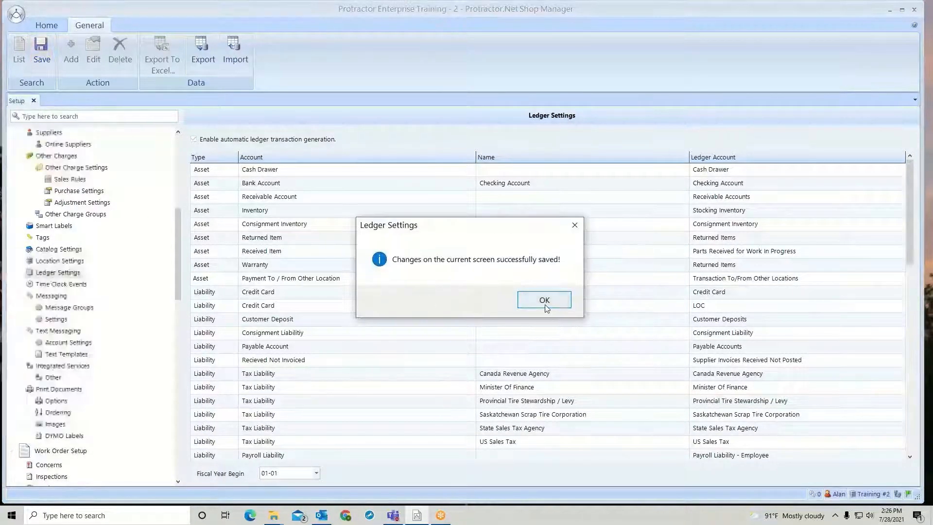
key("Return")
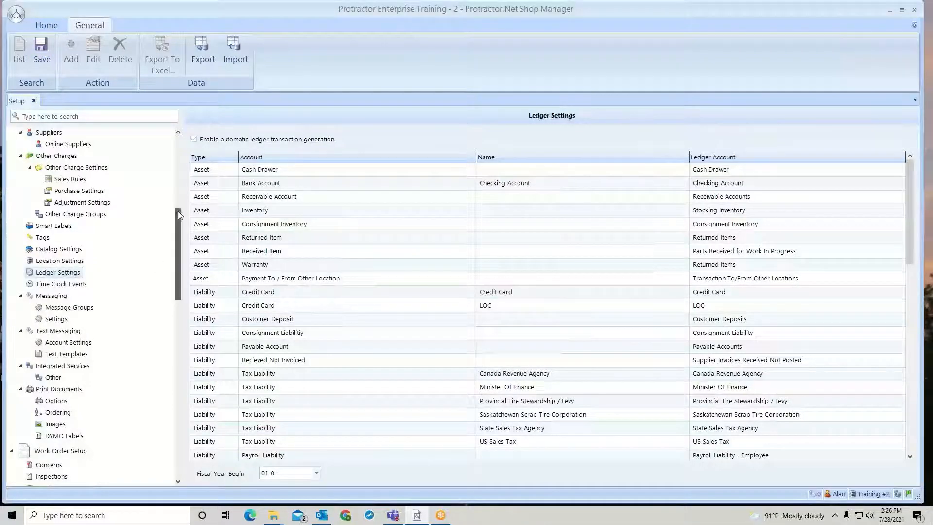
Open the Ledger Accounts list and view the new account form with its account type options, cancelling without adding an account
left_click_drag(177, 221, 179, 340)
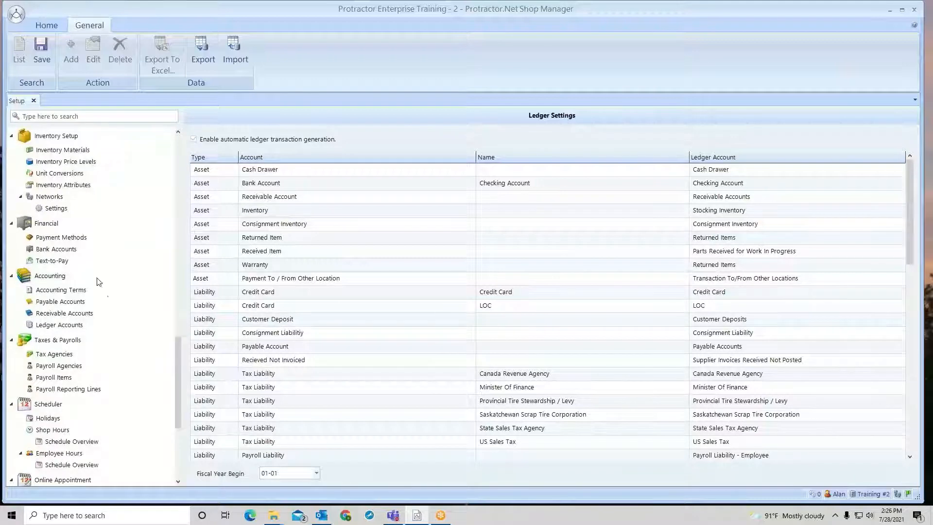
left_click(59, 326)
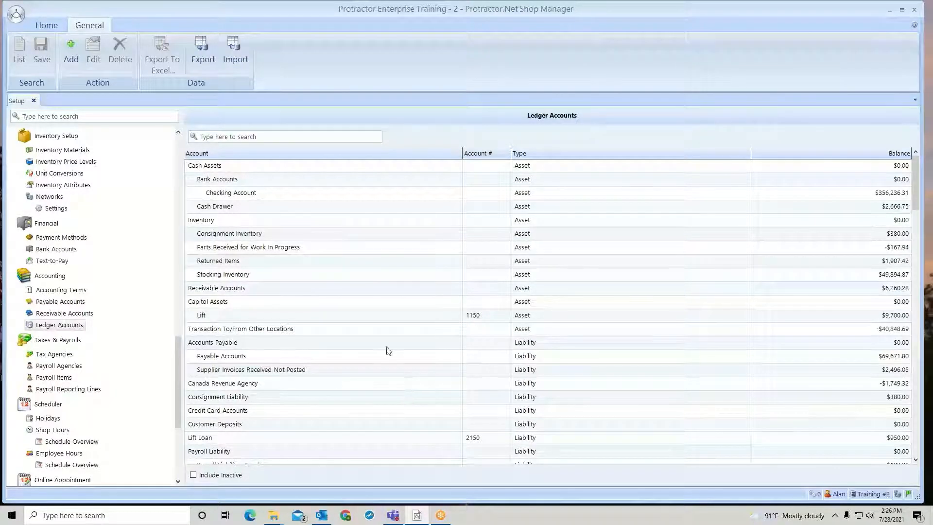
left_click(72, 54)
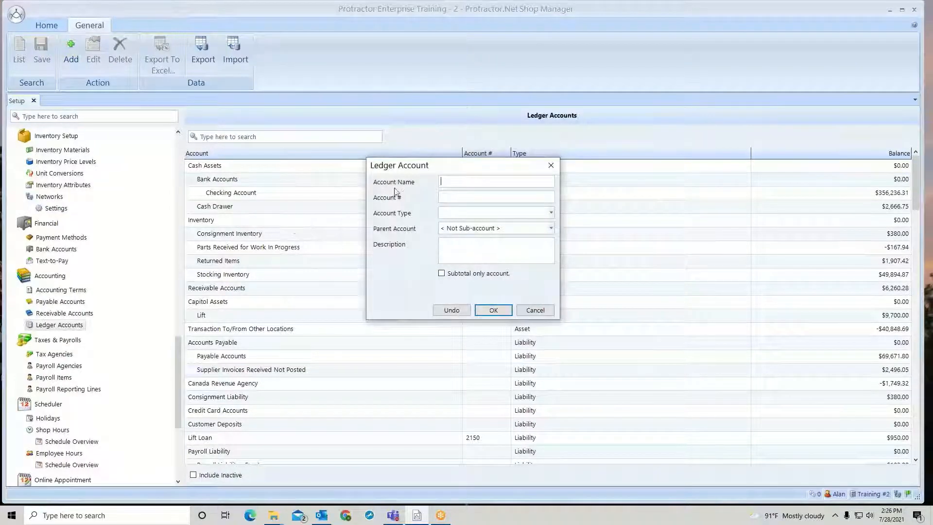
left_click(551, 213)
left_click(535, 209)
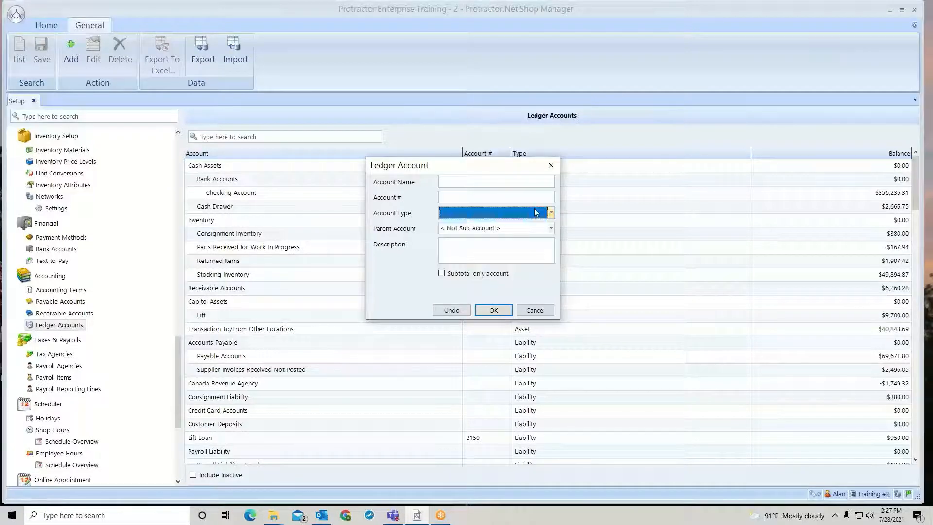
left_click(535, 310)
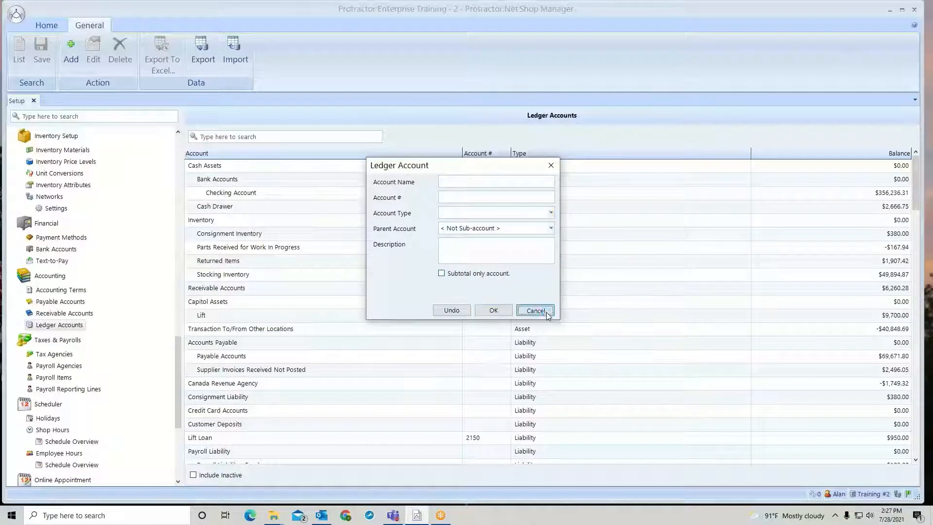
Inspect the editable details of the Stocking Inventory ledger account, cancel without changes, and look through the account list
left_click(322, 273)
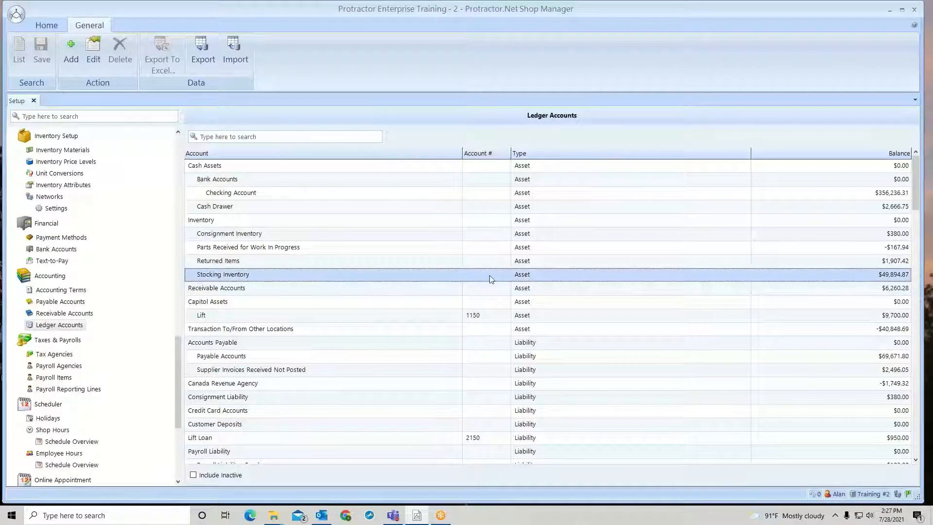
right_click(420, 277)
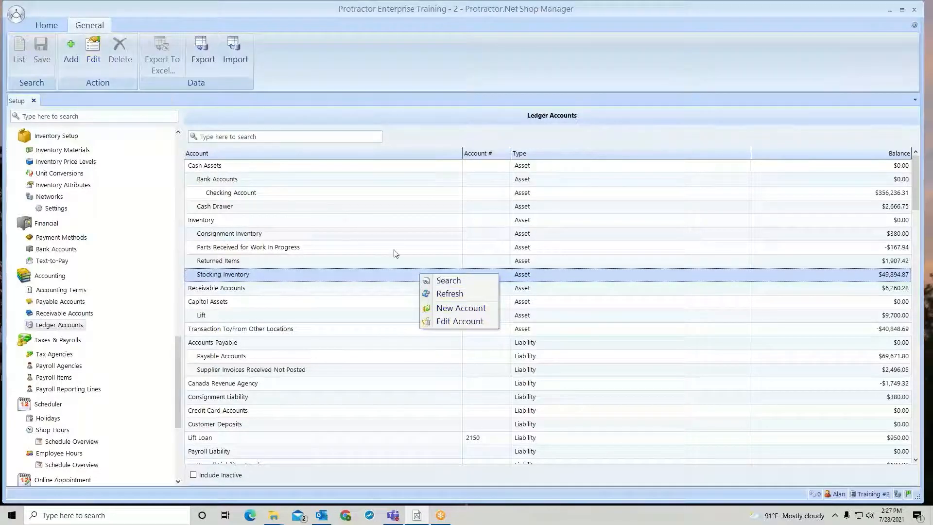
left_click(445, 320)
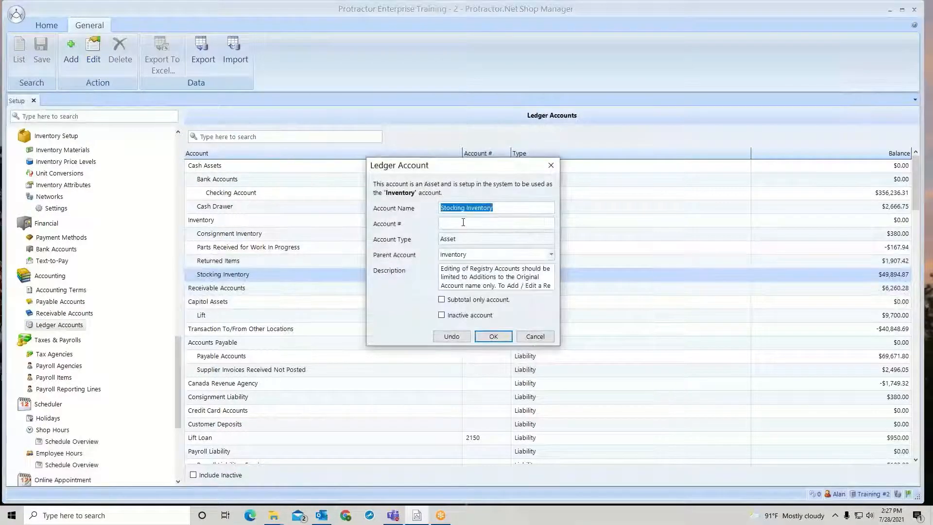
left_click(463, 222)
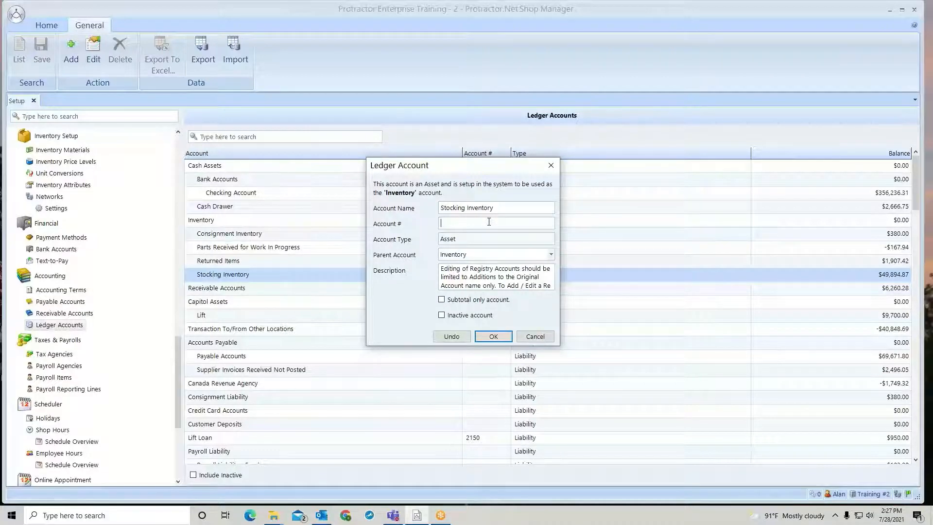
left_click(532, 340)
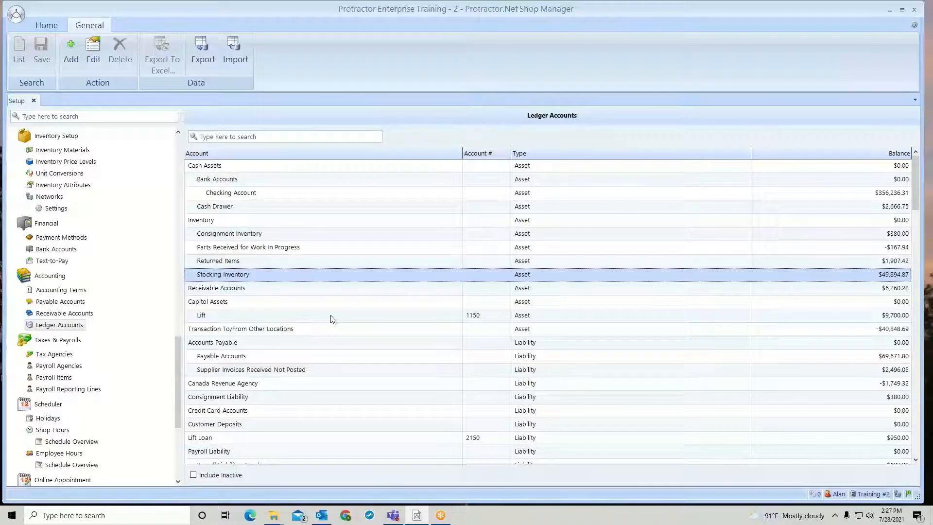
scroll(332, 318, "down", 4)
scroll(332, 318, "up", 4)
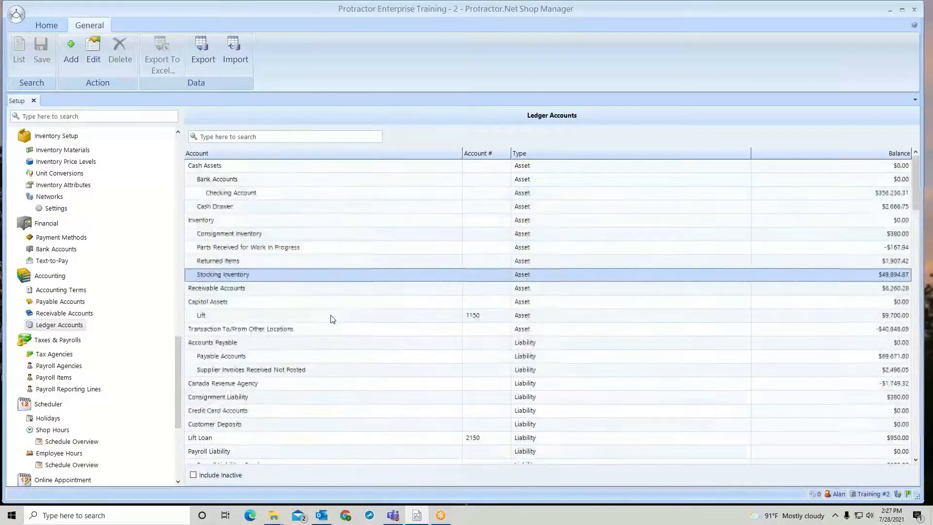